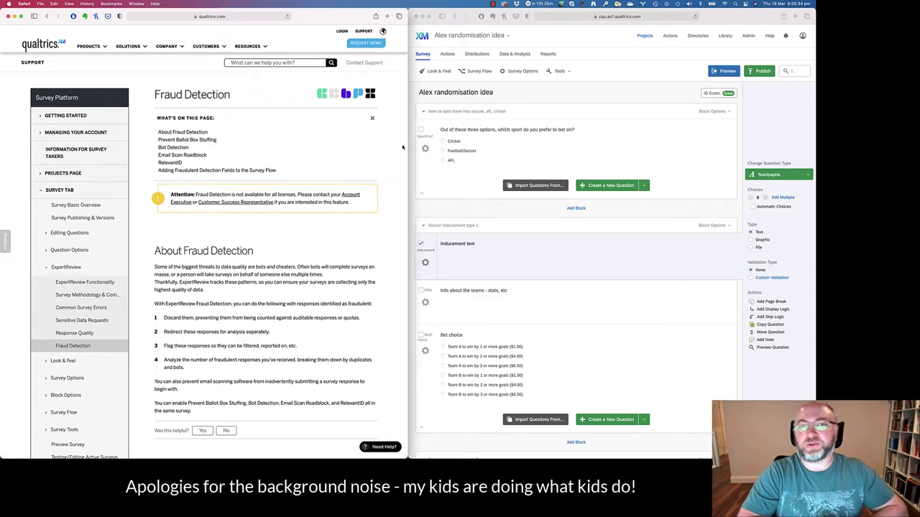
Bring the 'Alex randomisation idea' survey editor back into focus after the Bot detection slides
click(572, 92)
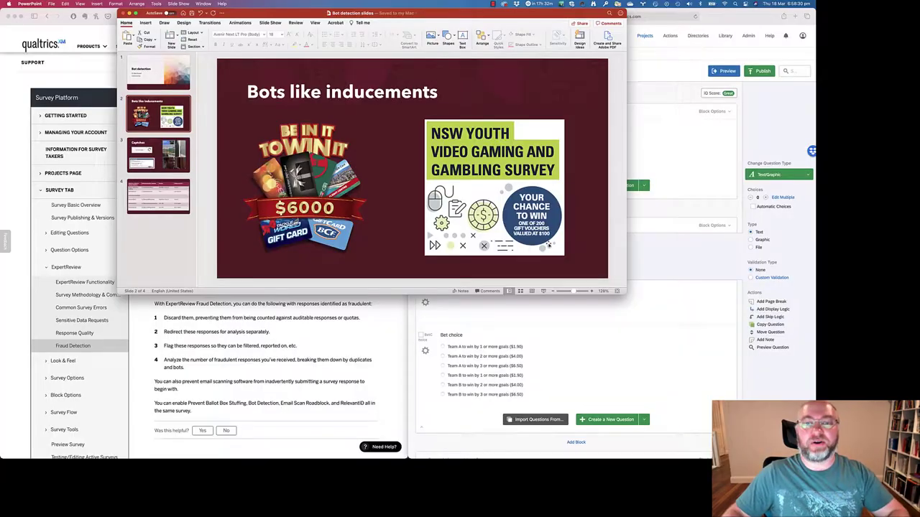
Exit the slideshow, scroll the help article to Prevent Ballot Box Stuffing, and refocus the survey editor
key(super+m)
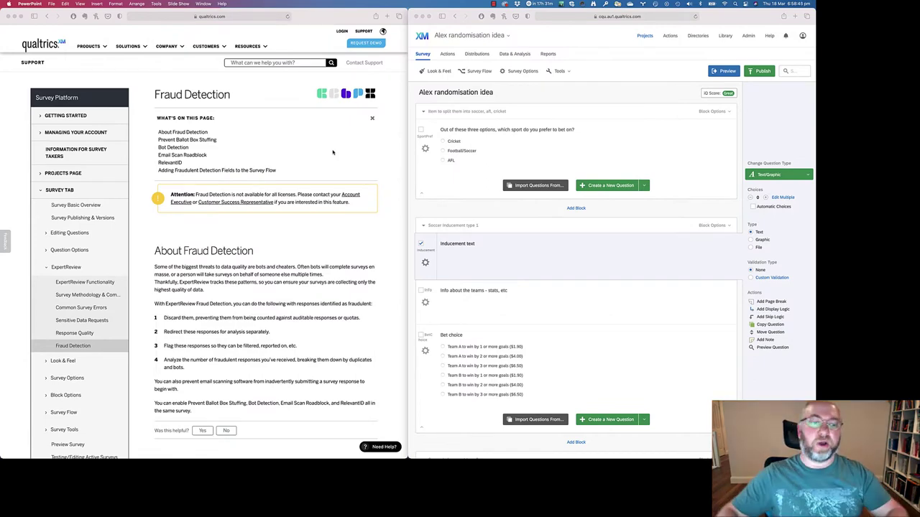
scroll(333, 152, down, 3)
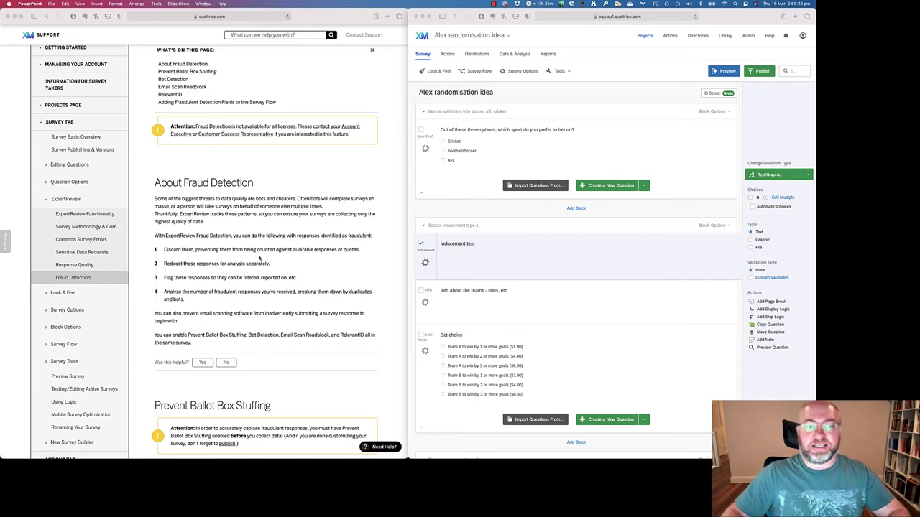
scroll(260, 258, down, 10)
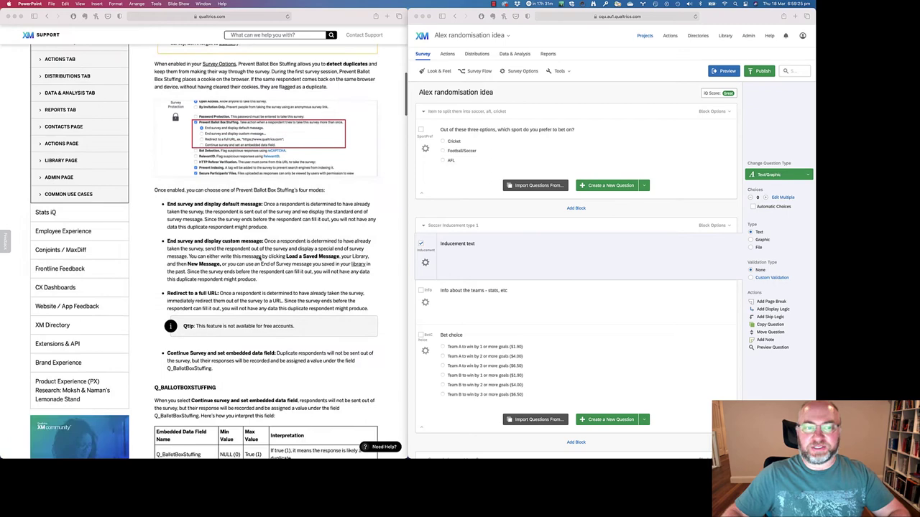
scroll(260, 257, up, 2)
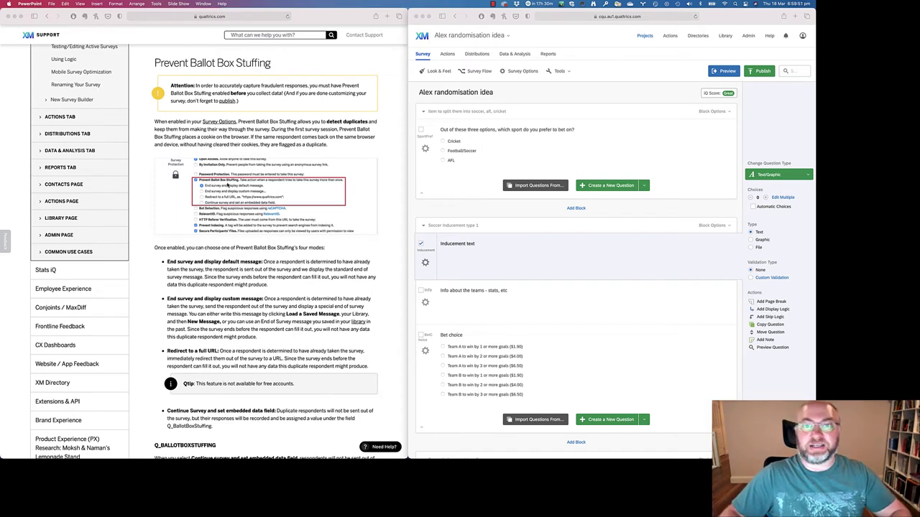
click(534, 150)
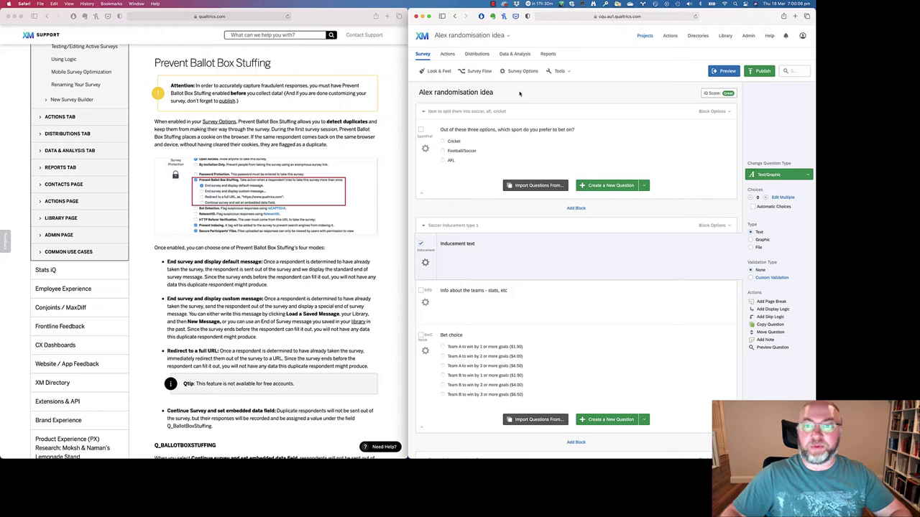
Enable Prevent Ballot Box Stuffing in Survey Options, keeping the default end-survey message
click(520, 71)
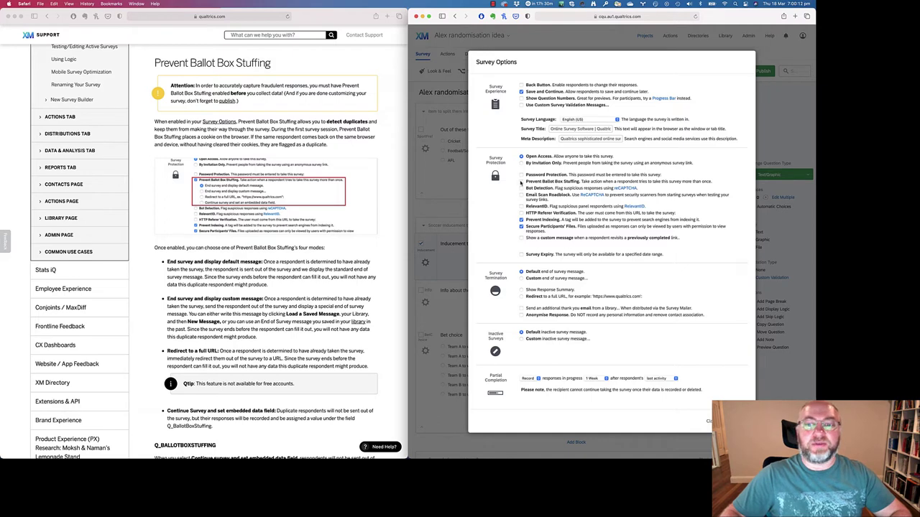
click(521, 182)
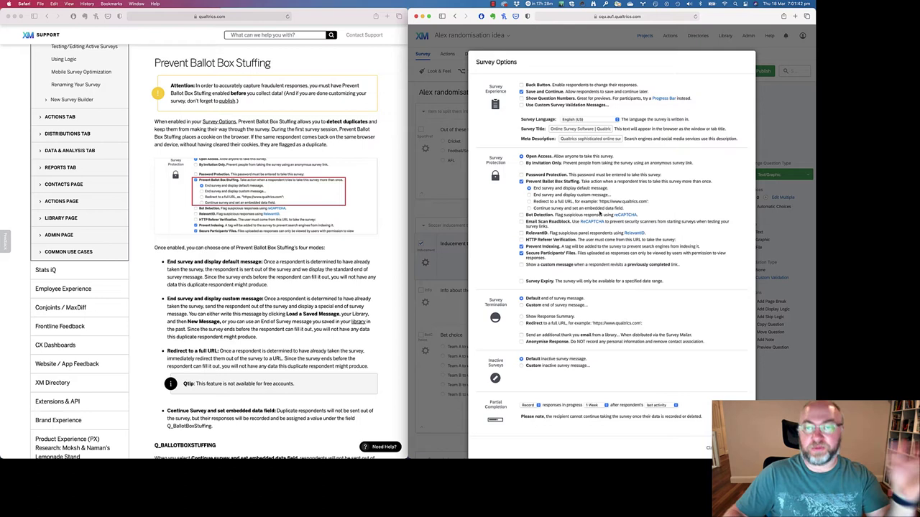
Switch Prevent Ballot Box Stuffing to 'Continue survey and set an embedded data field'
click(529, 208)
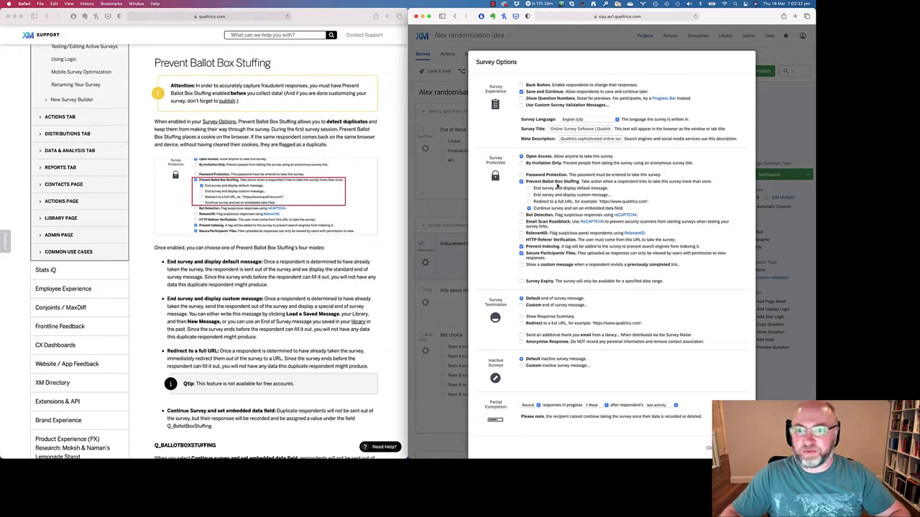
Scroll down Survey Protection to the Bot Detection option beside the help article's steps
scroll(363, 233, down, 10)
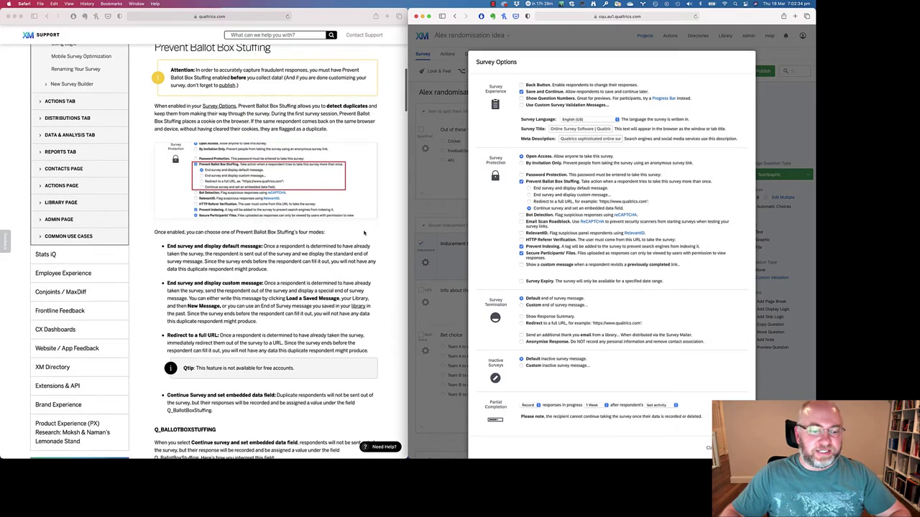
scroll(364, 233, down, 6)
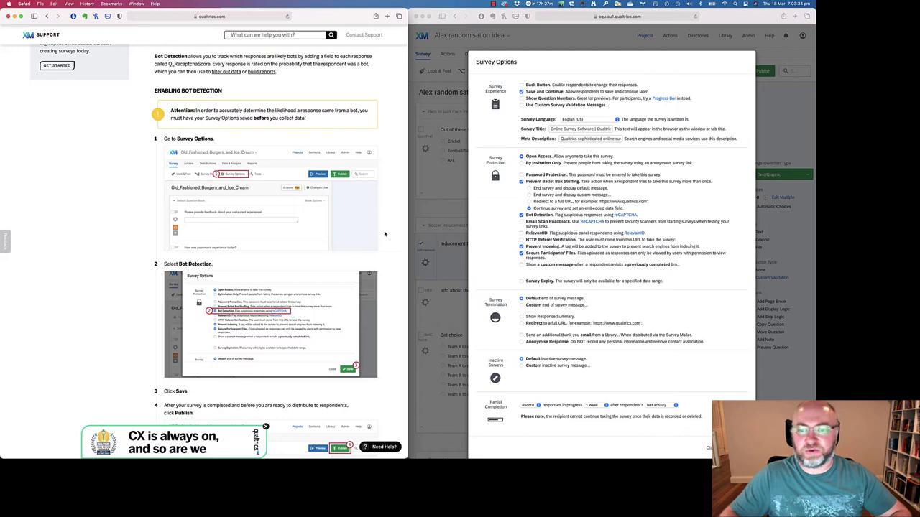
scroll(385, 233, down, 5)
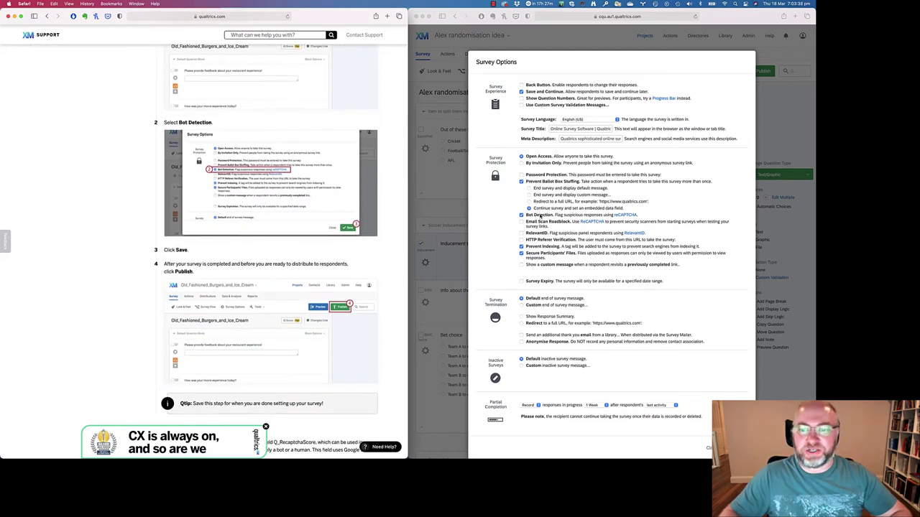
scroll(378, 217, down, 10)
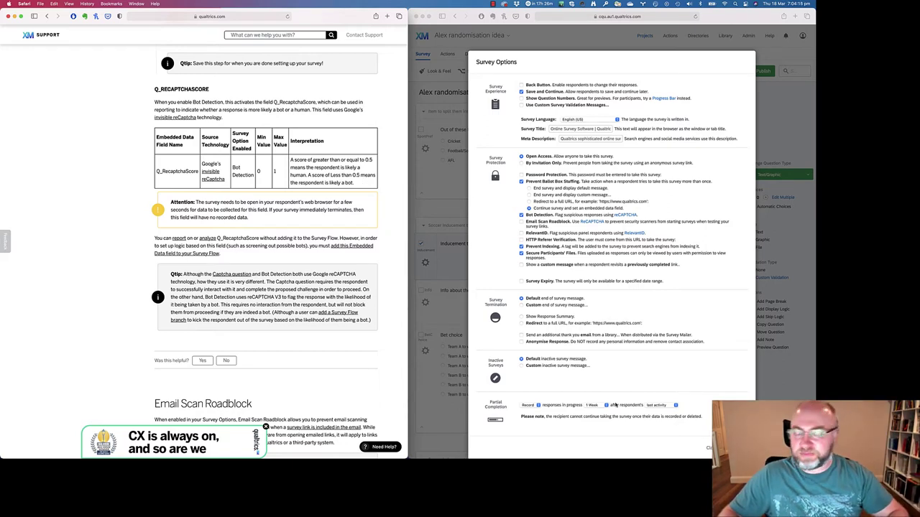
Close Survey Options, open Survey Flow, and insert a new branch after the first block
click(707, 447)
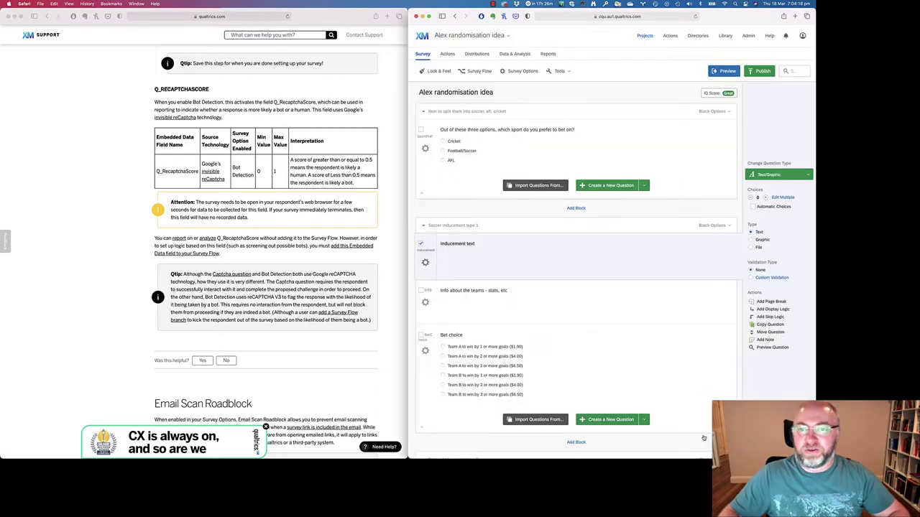
click(471, 72)
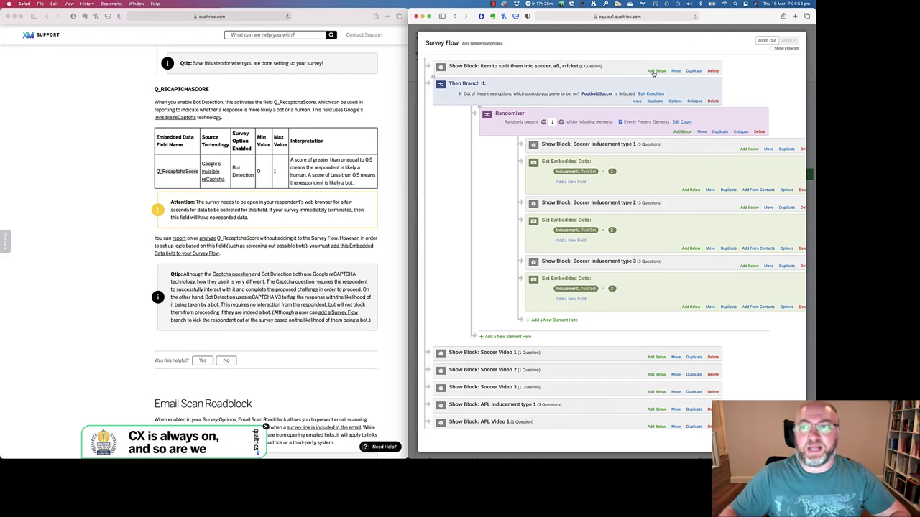
click(653, 73)
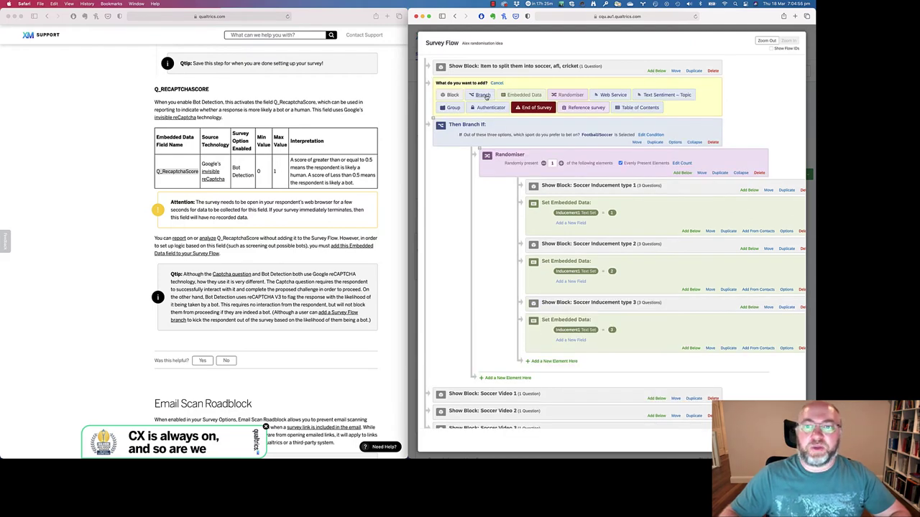
click(482, 97)
Give the branch the condition: embedded data Q_RecaptchaScore Is Less Than .5
click(544, 85)
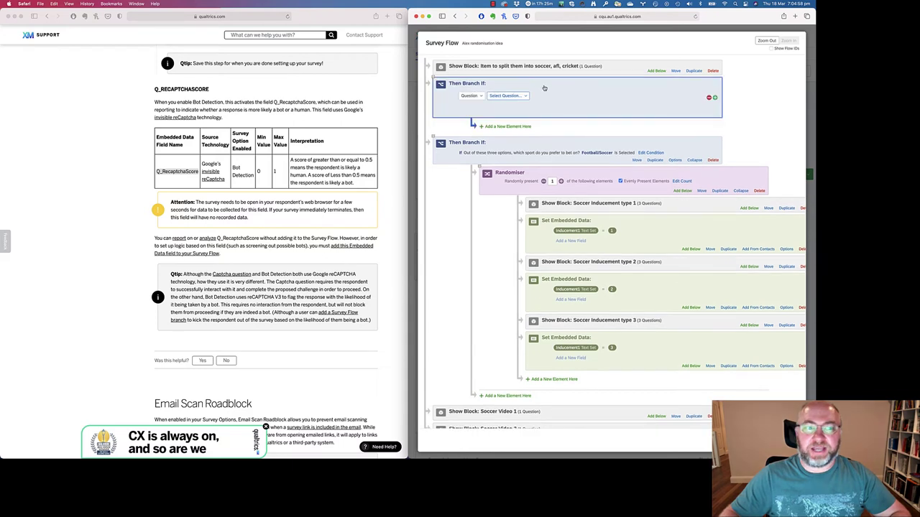
click(470, 95)
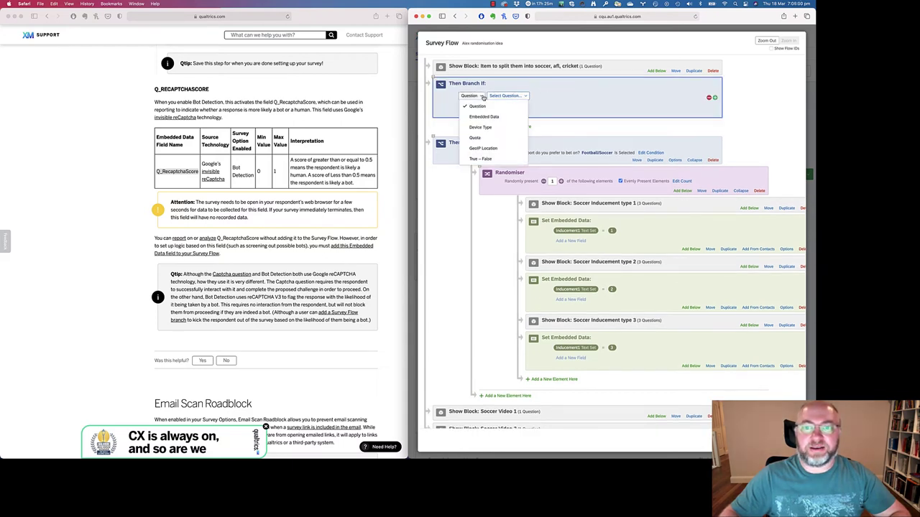
click(485, 116)
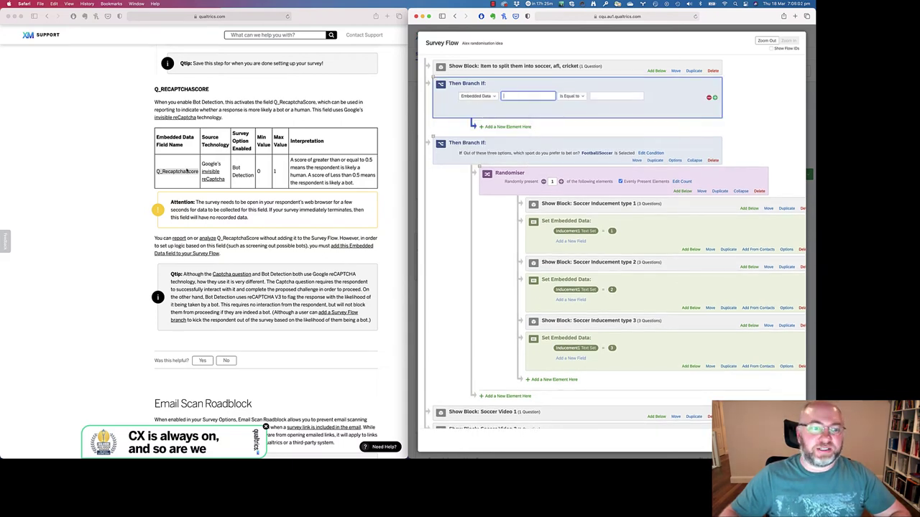
double_click(186, 171)
key(super+c)
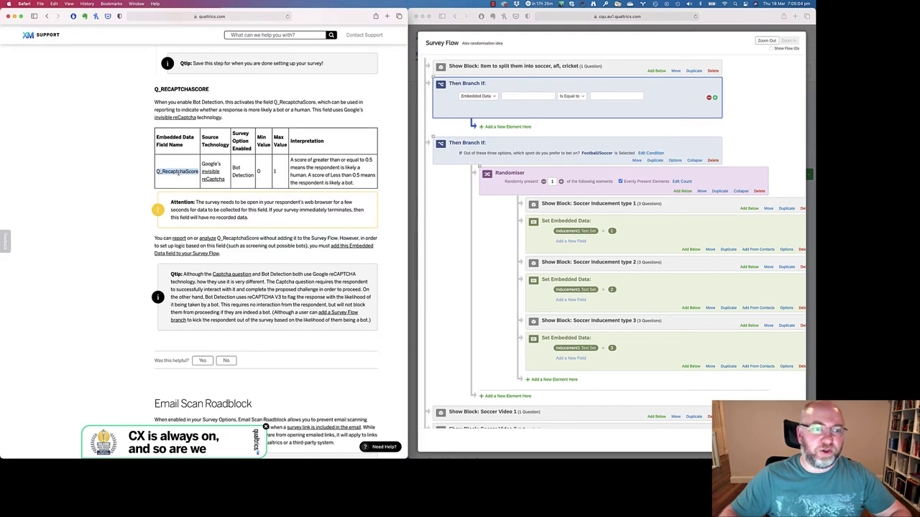
click(528, 96)
key(super+v)
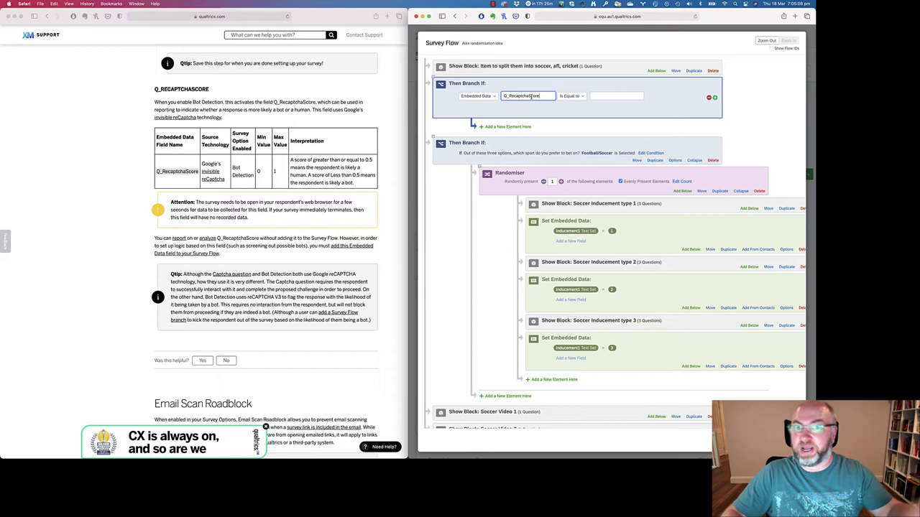
click(581, 96)
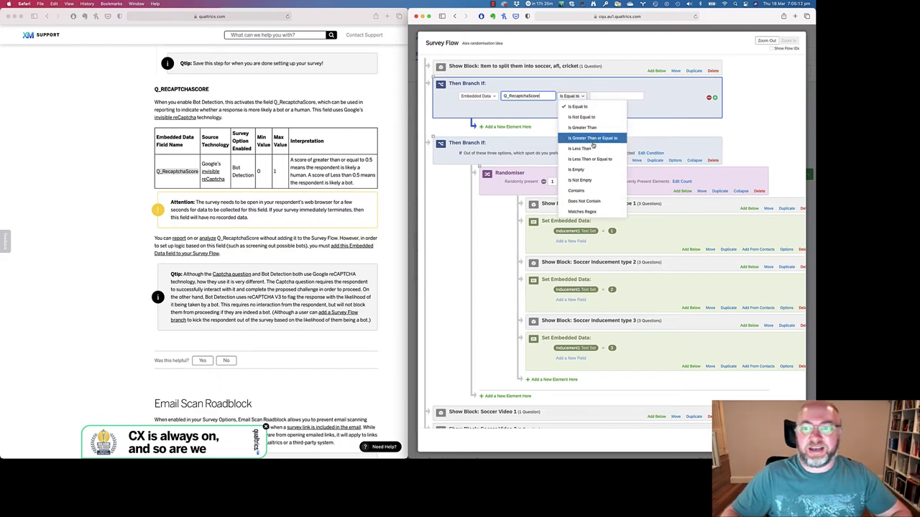
click(594, 148)
text(.5)
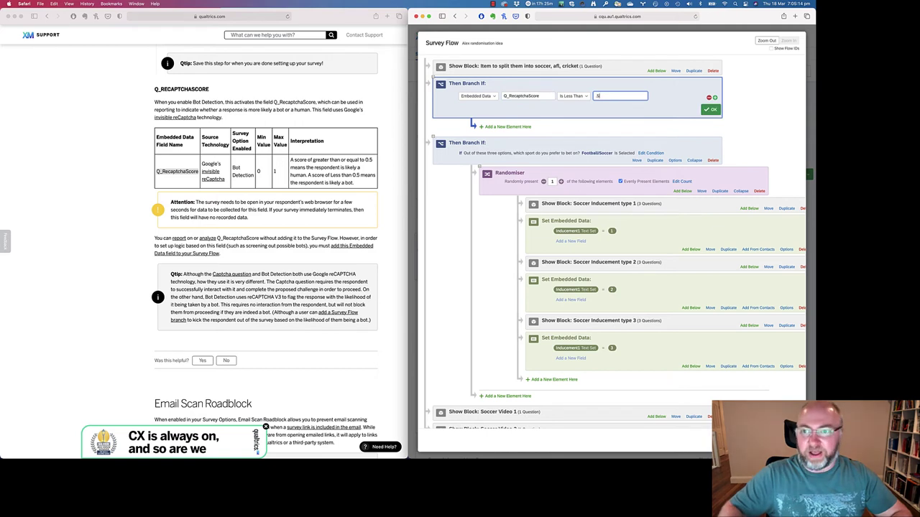
click(525, 127)
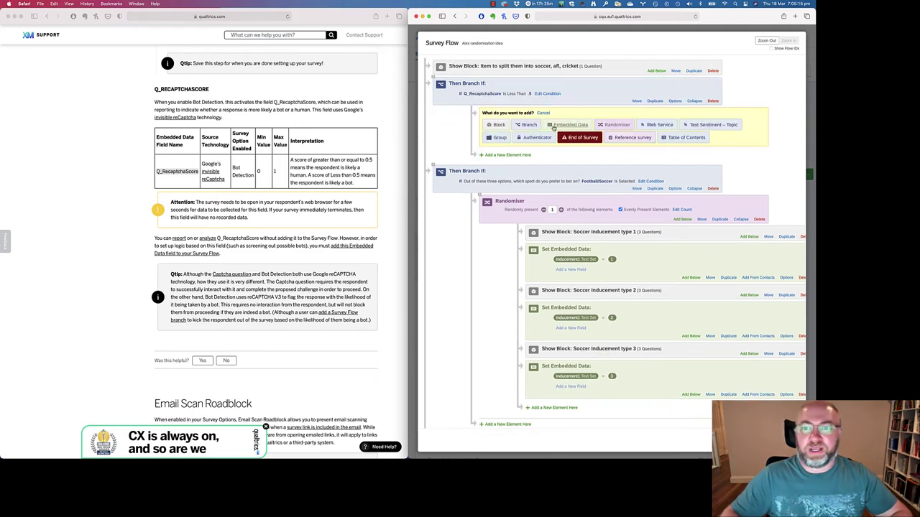
Add a Set Embedded Data element inside the branch setting Termination to 'Recaptcha score'
click(565, 126)
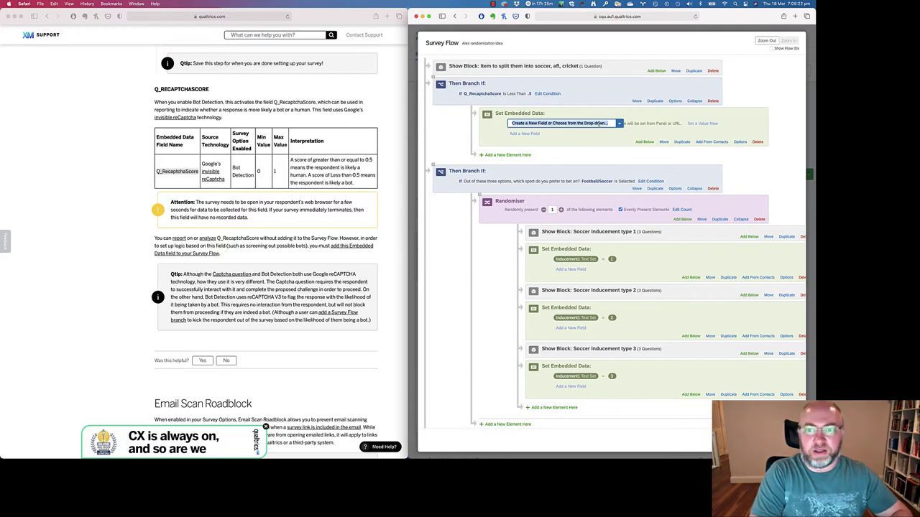
text(Termination)
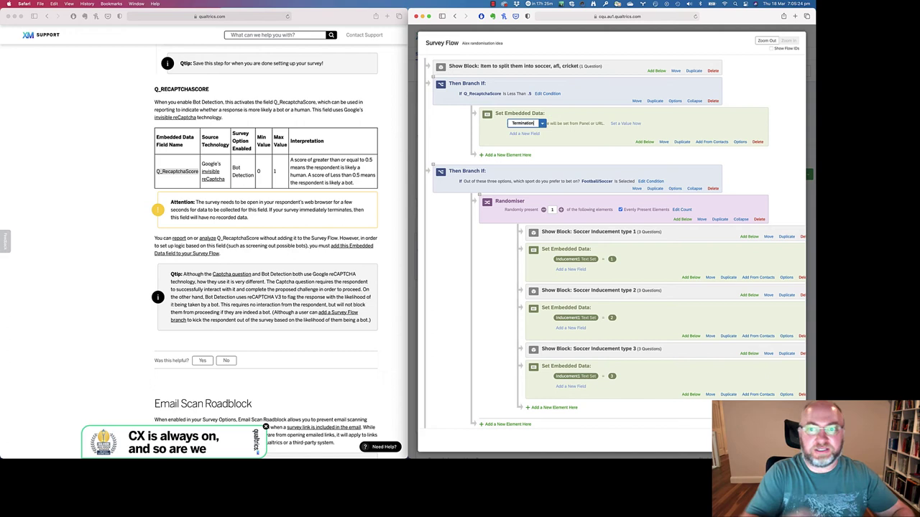
click(626, 124)
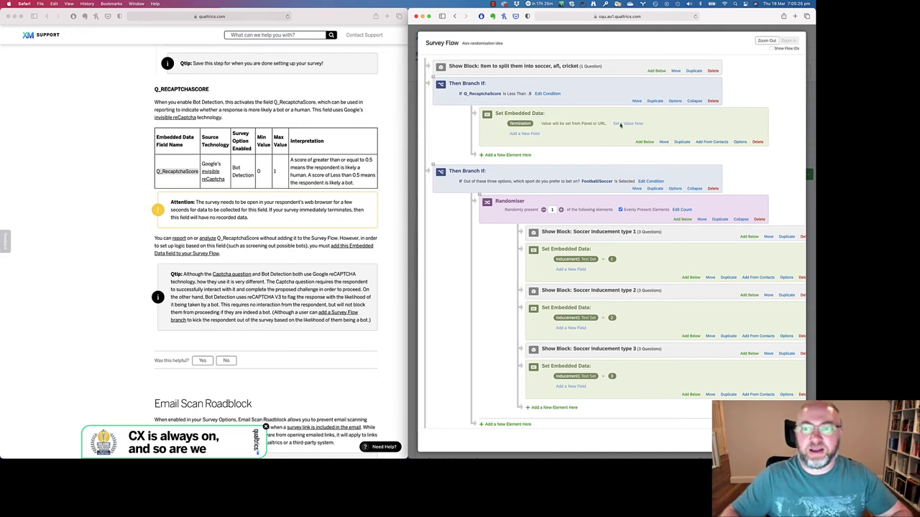
text(Recaptc)
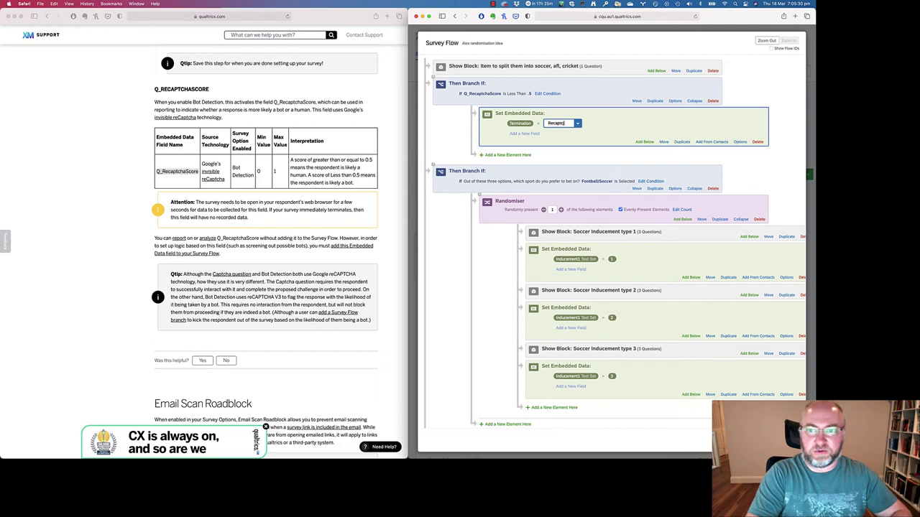
text(ha score)
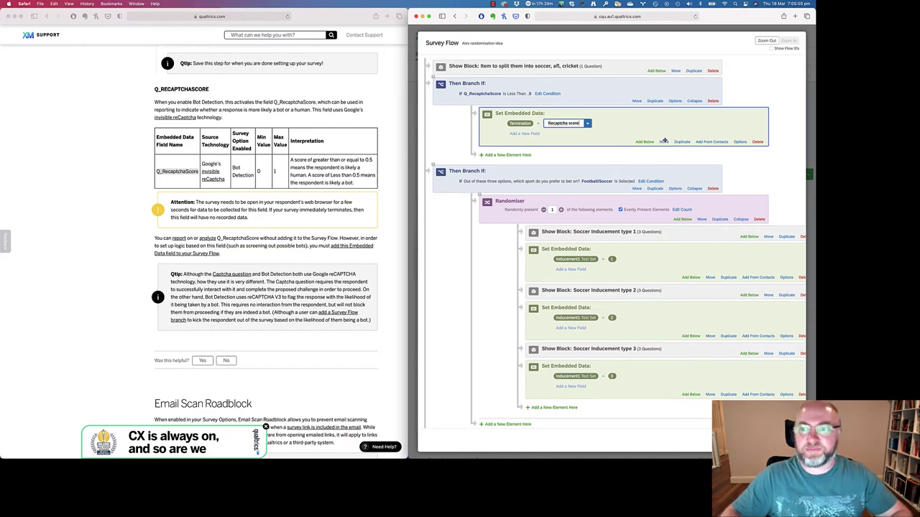
click(552, 140)
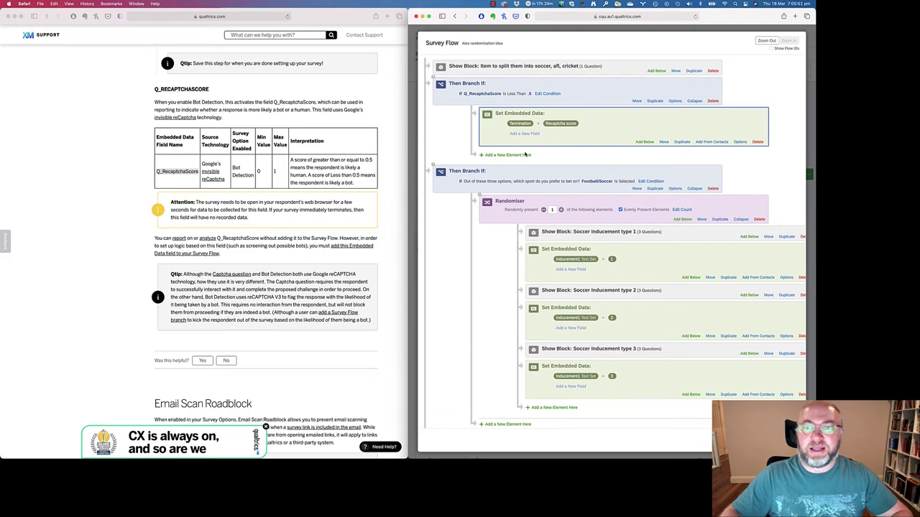
Add End of Survey after the Termination field and move the Q_RecaptchaScore branch to the top of the flow
click(525, 155)
click(579, 179)
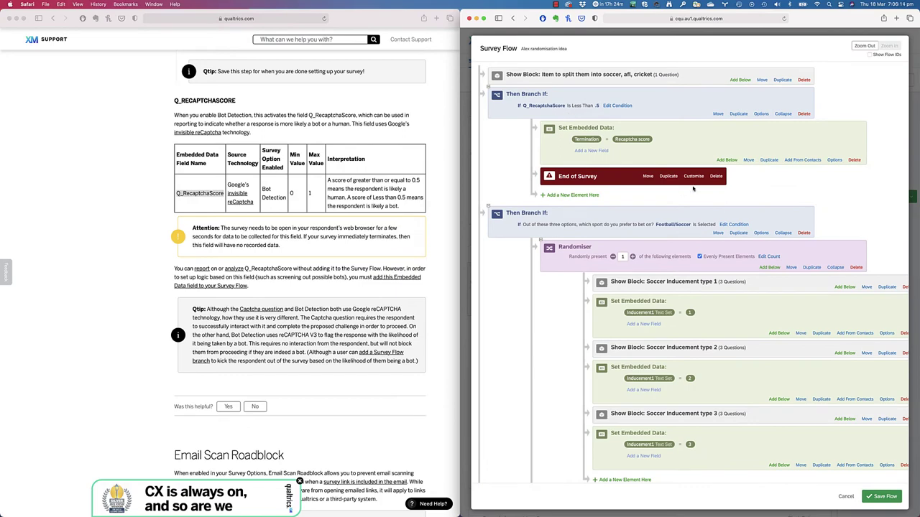
click(716, 177)
click(758, 299)
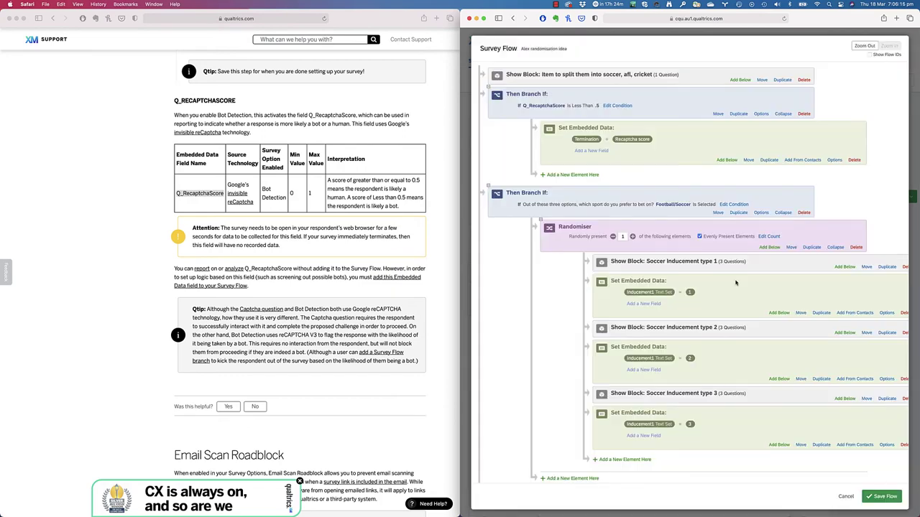
click(579, 177)
click(651, 201)
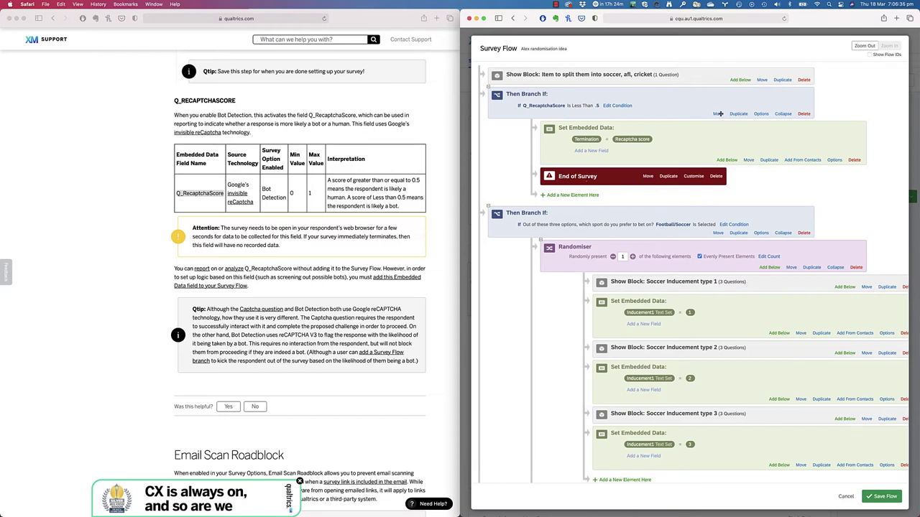
drag(719, 114, 719, 66)
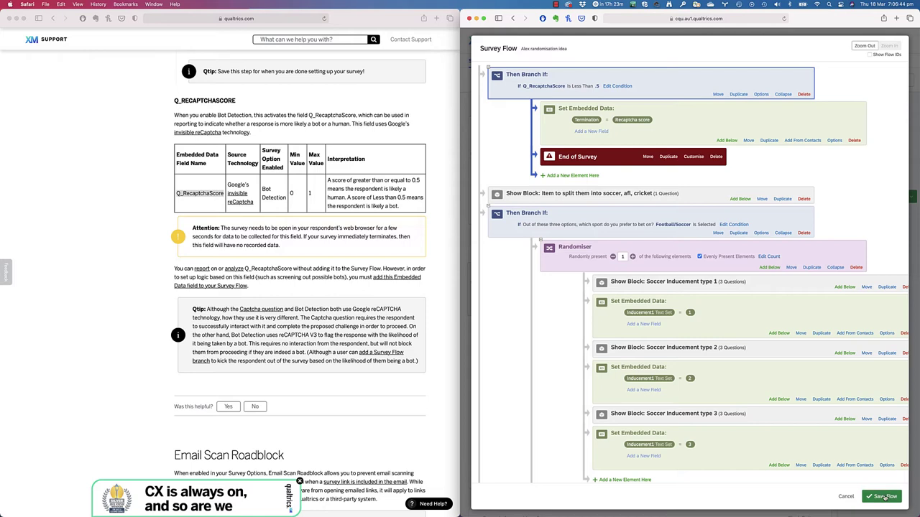
Save the survey flow and scroll the help article to the Email Scan Roadblock section
click(884, 497)
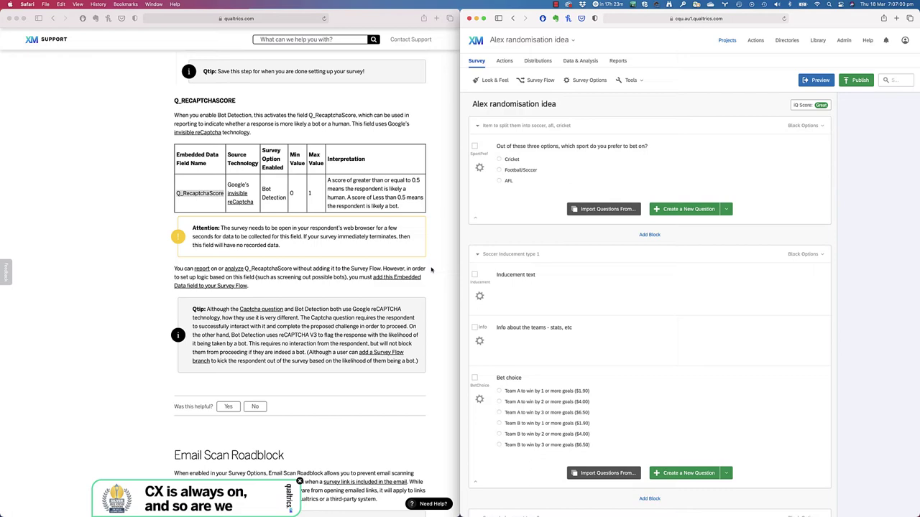
scroll(369, 311, down, 9)
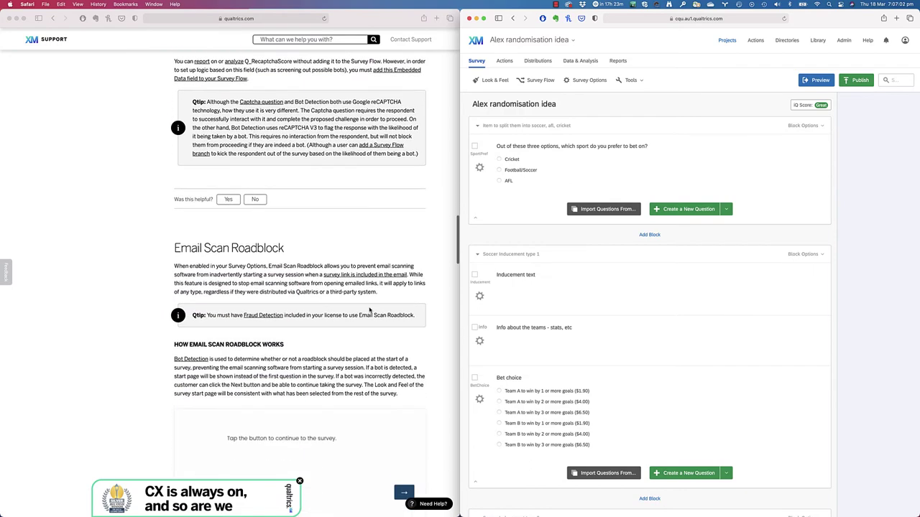
scroll(369, 309, down, 1)
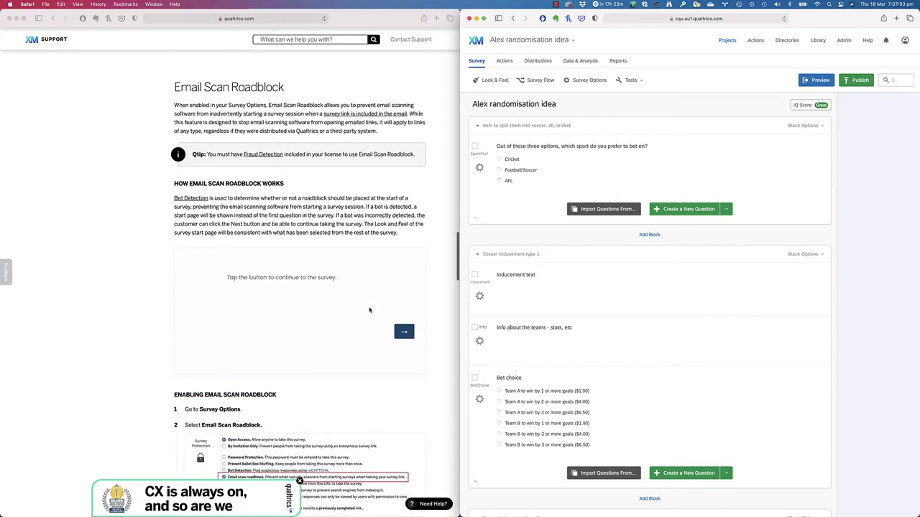
In Survey Options, enable Prevent Ballot Box Stuffing (continue with embedded data), Bot Detection and Email Scan Roadblock
click(588, 80)
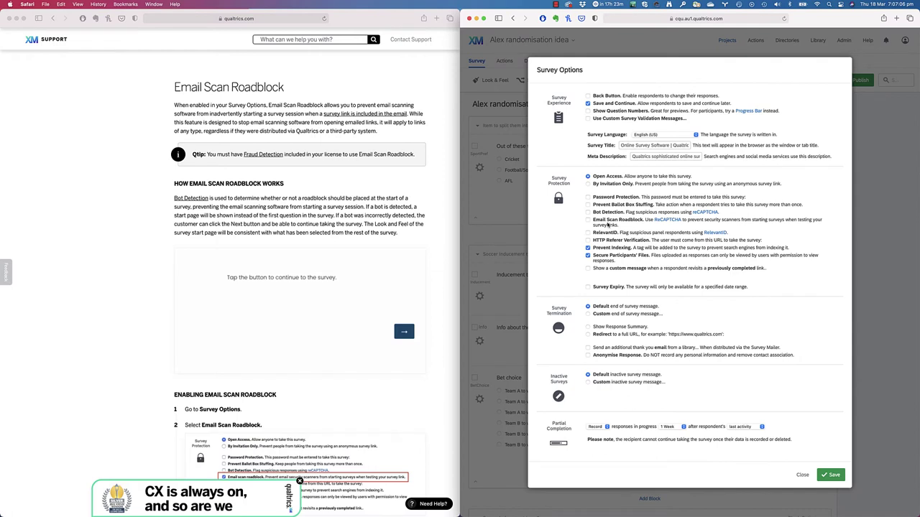
click(587, 205)
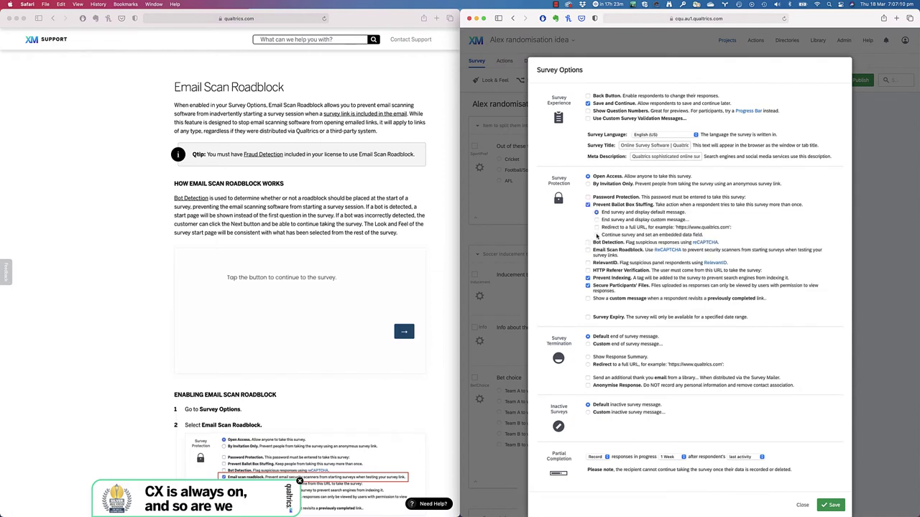
click(596, 235)
click(588, 242)
click(587, 250)
Tick RelevantID duplicate detection in Survey Options, allowing retakes after 30 days
scroll(277, 323, down, 20)
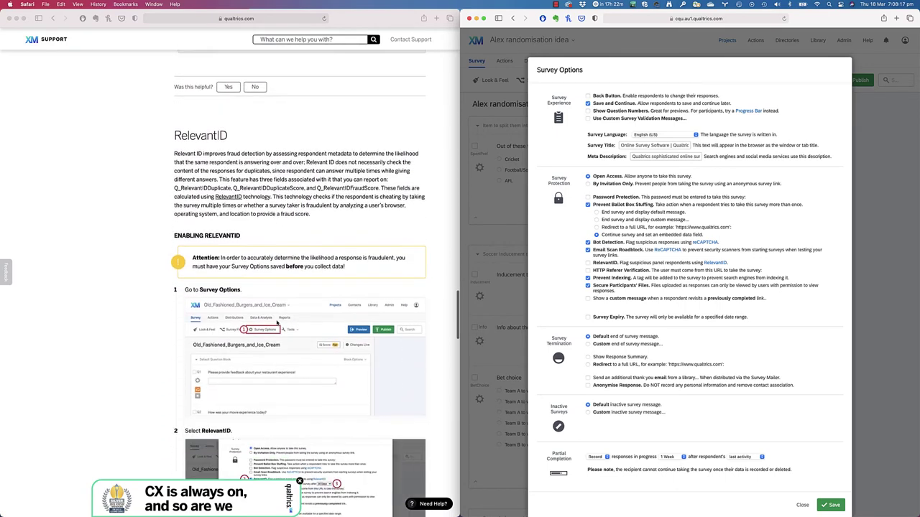
scroll(277, 323, down, 3)
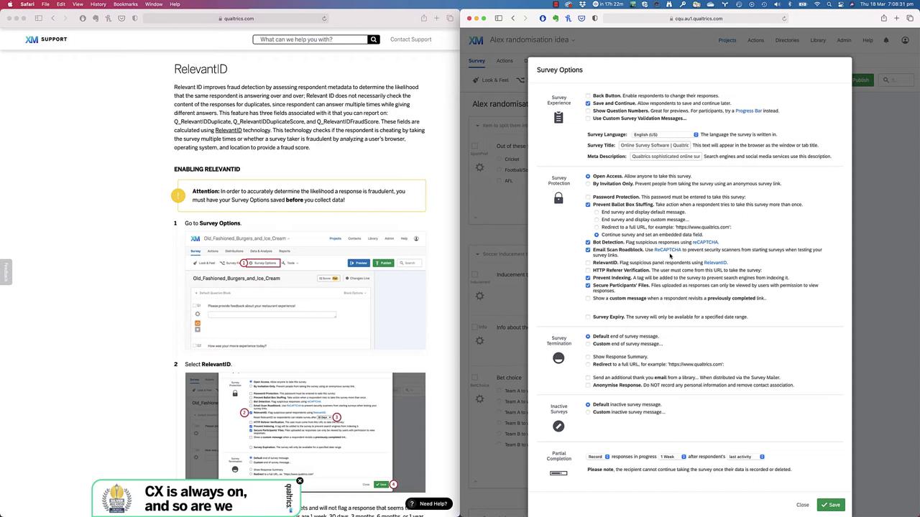
click(588, 263)
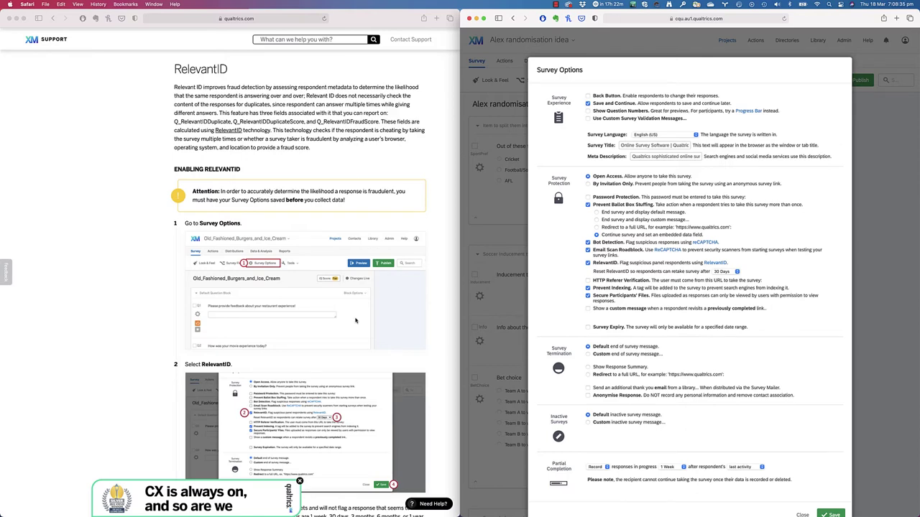
scroll(355, 320, down, 8)
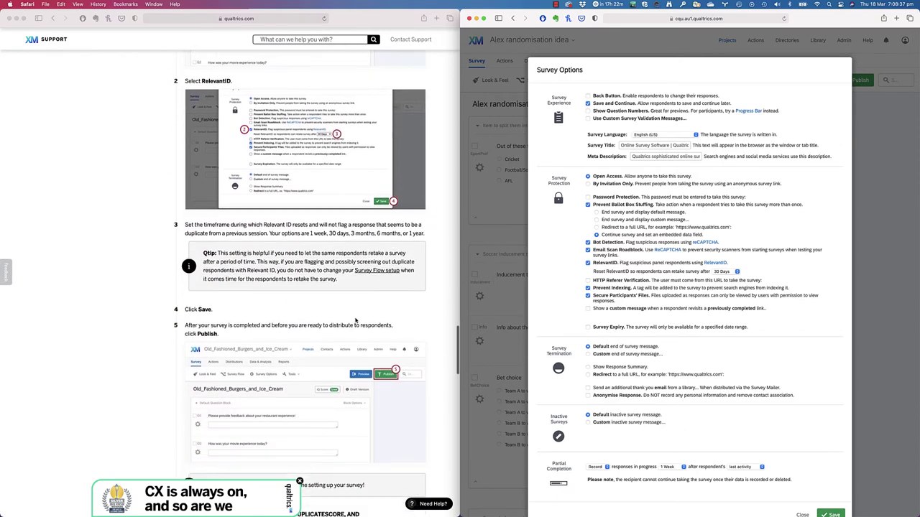
scroll(355, 321, down, 10)
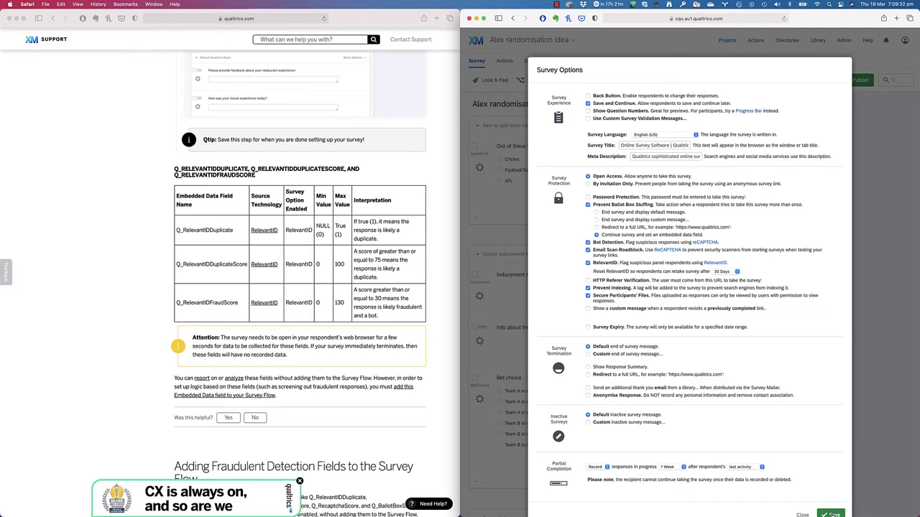
Save the survey options and insert a new branch below the sport question block in Survey Flow
click(832, 515)
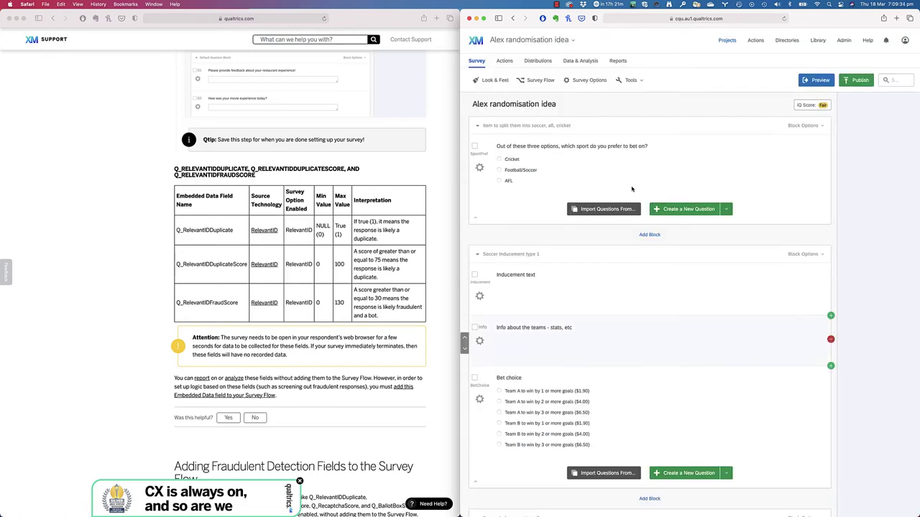
click(526, 81)
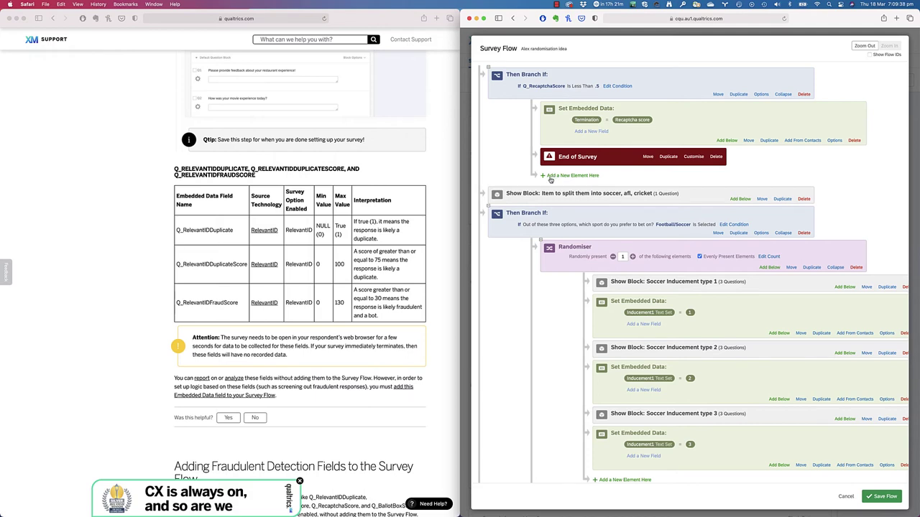
click(737, 200)
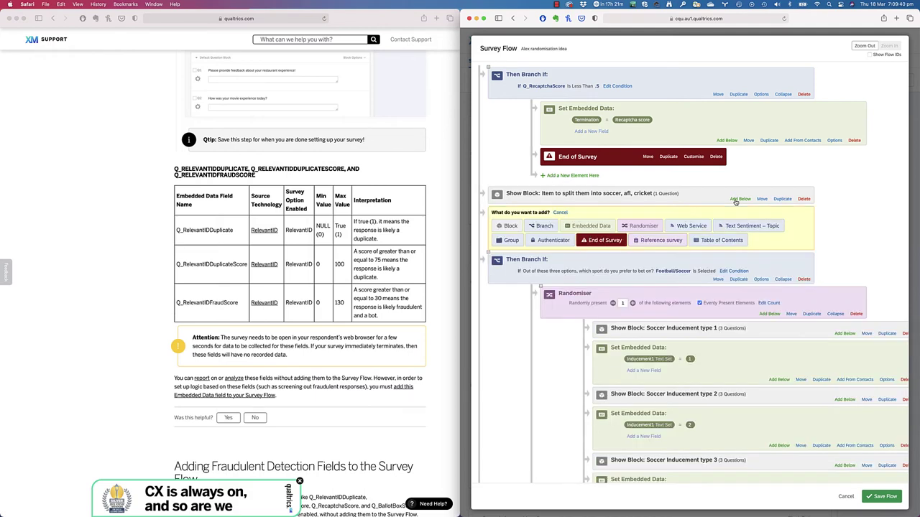
click(547, 231)
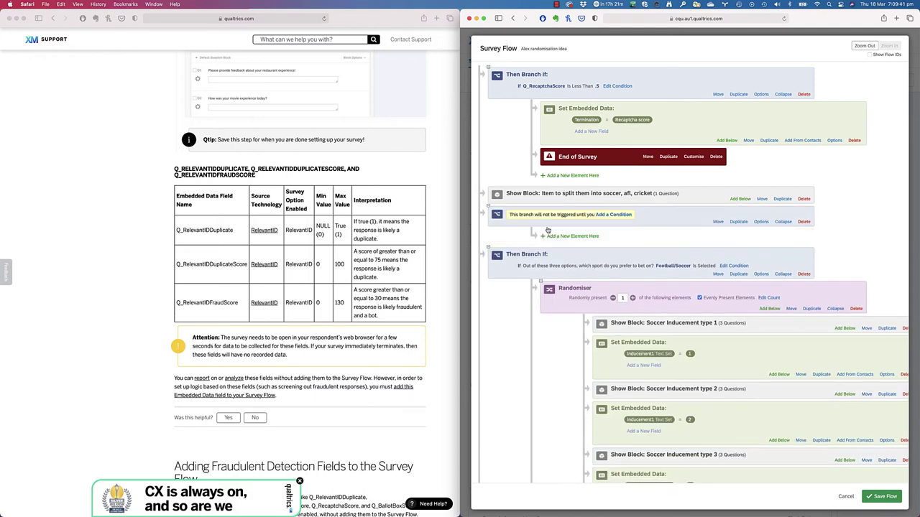
Set the branch condition to Embedded Data Q_RelevantIDDuplicate Is Equal to True
click(612, 215)
click(540, 228)
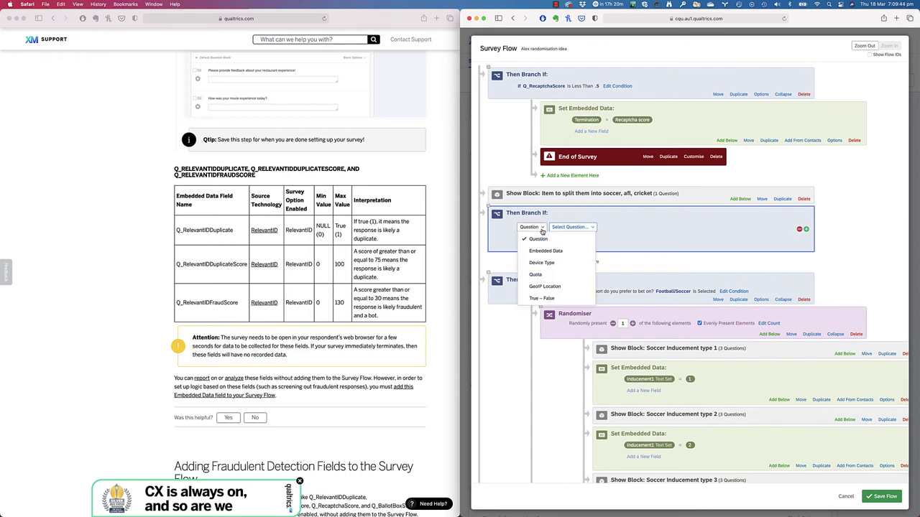
click(546, 251)
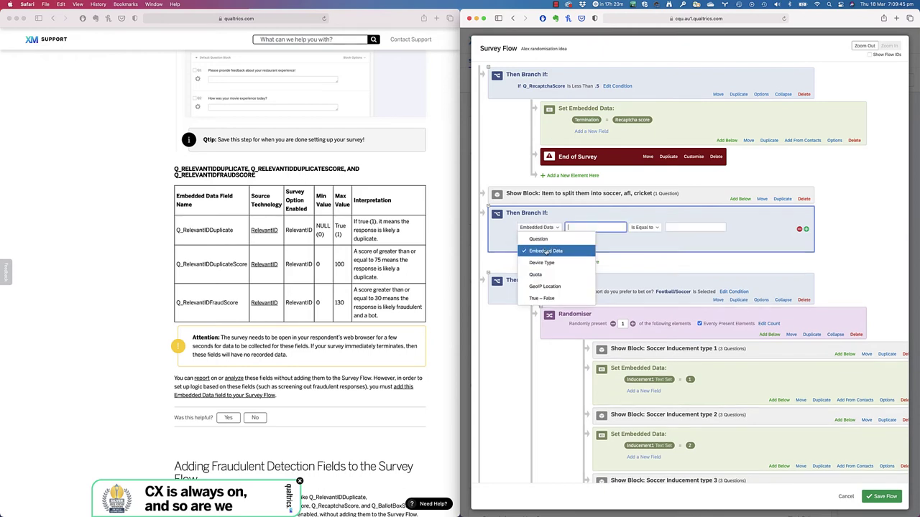
double_click(205, 264)
double_click(205, 230)
key(super+c)
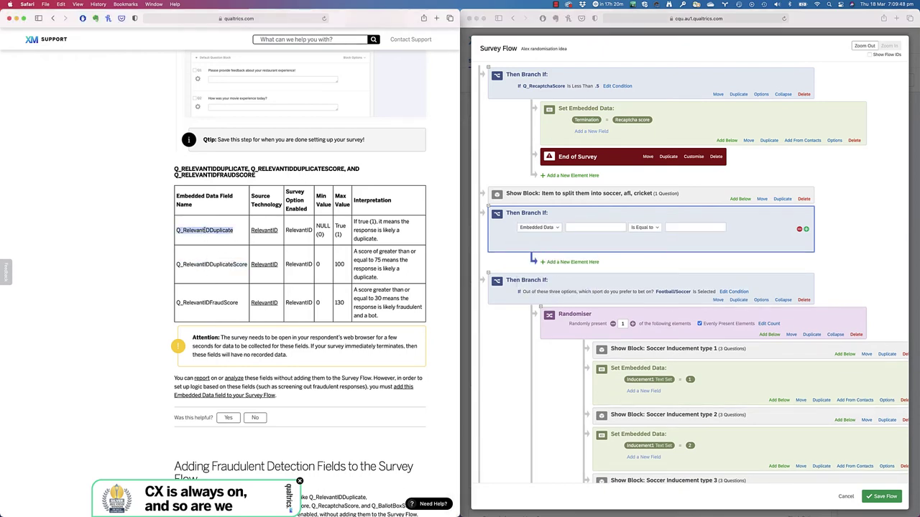
click(589, 231)
key(super+v)
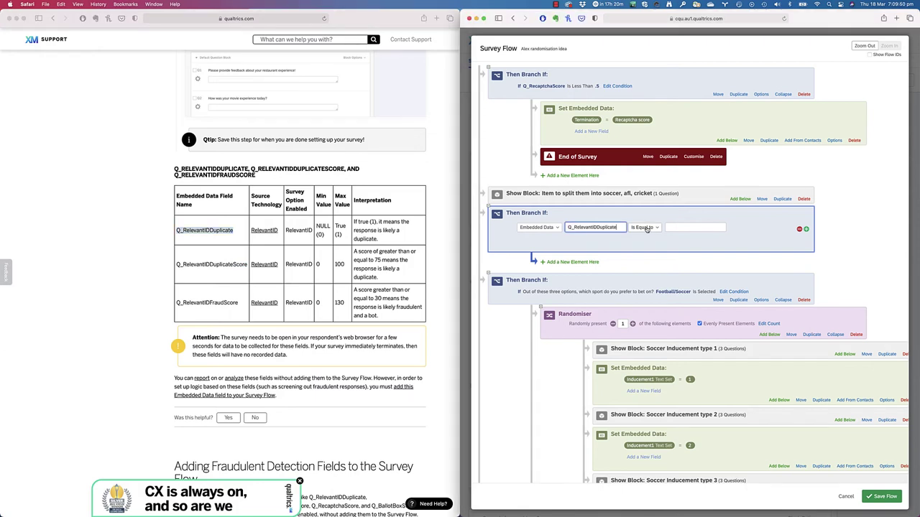
click(680, 228)
text(TR)
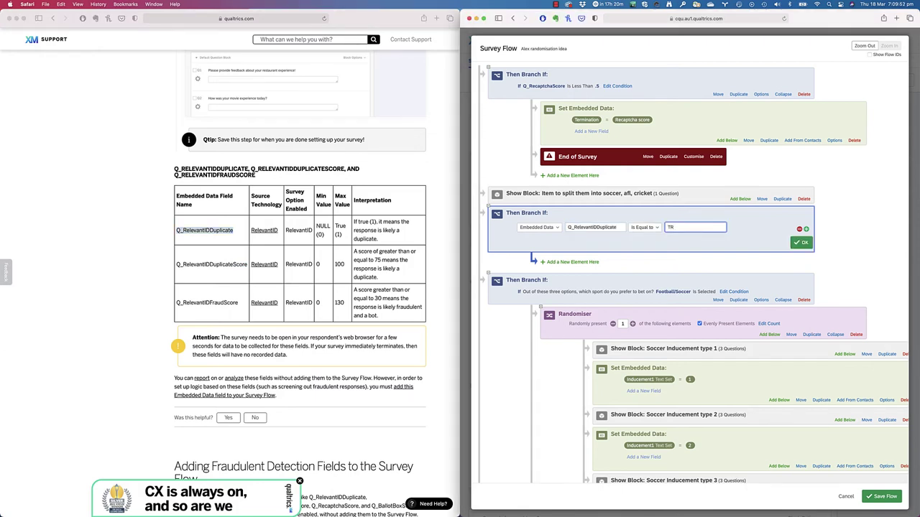
key(BackSpace)
text(rue)
click(798, 243)
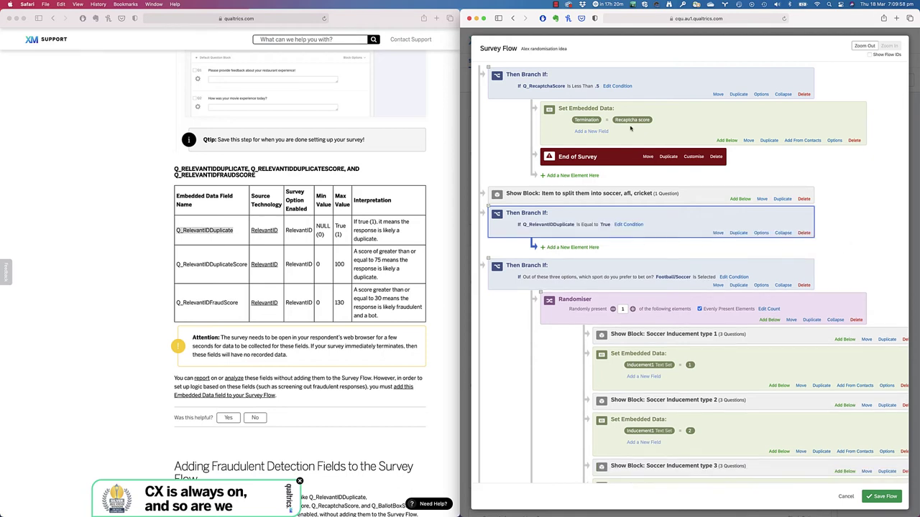
Add an Embedded Data element in the branch setting Termination to 'Relevant ID duplicate'
click(577, 248)
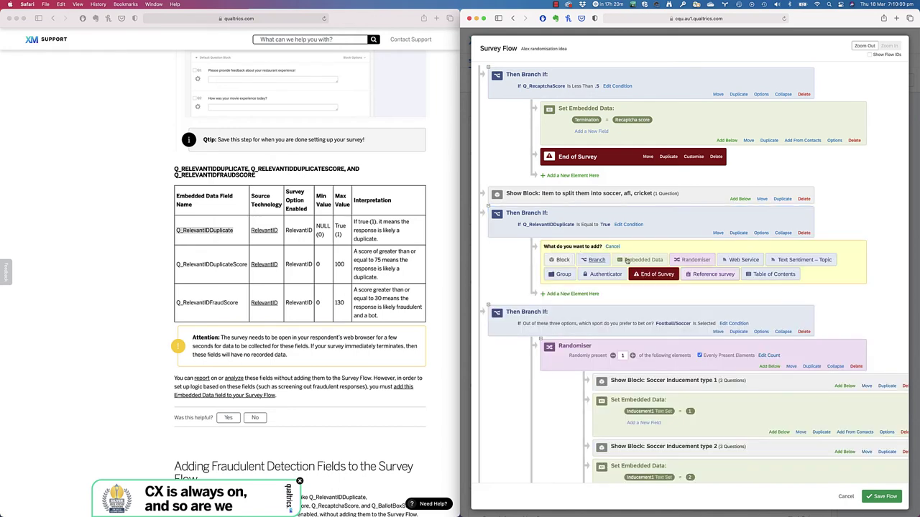
click(628, 260)
text(Termiantion)
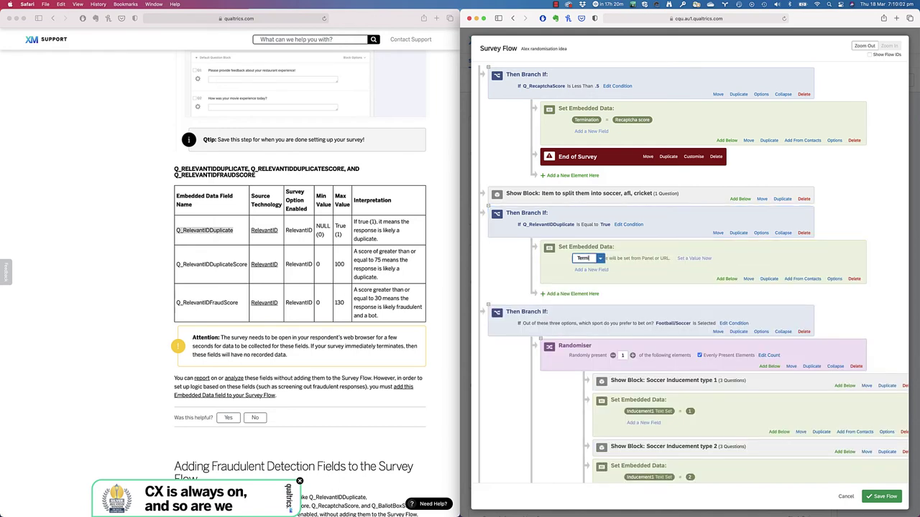
key(BackSpace)
key(BackSpace)
key(BackSpace)
key(BackSpace)
key(BackSpace)
key(BackSpace)
key(BackSpace)
text(ination)
click(706, 257)
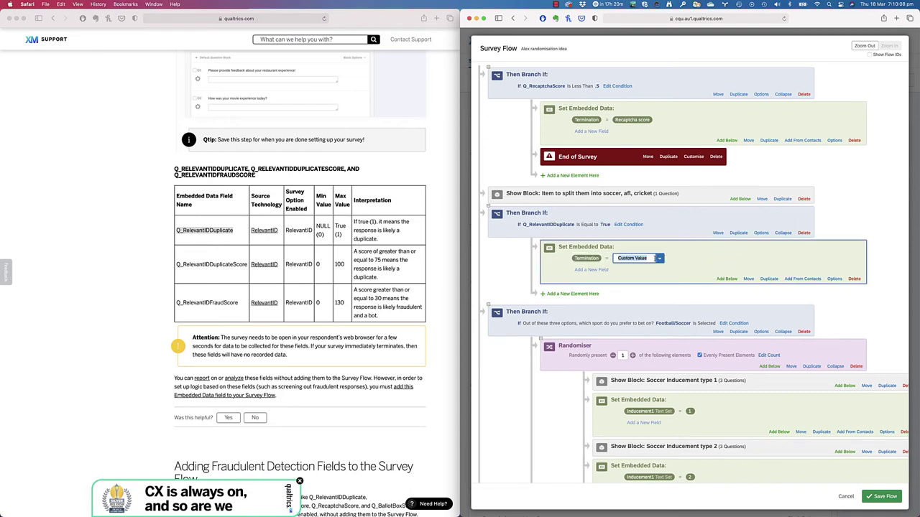
text(Relevant ID duplicate)
Add an End of Survey element to the duplicate branch and save the flow
click(586, 294)
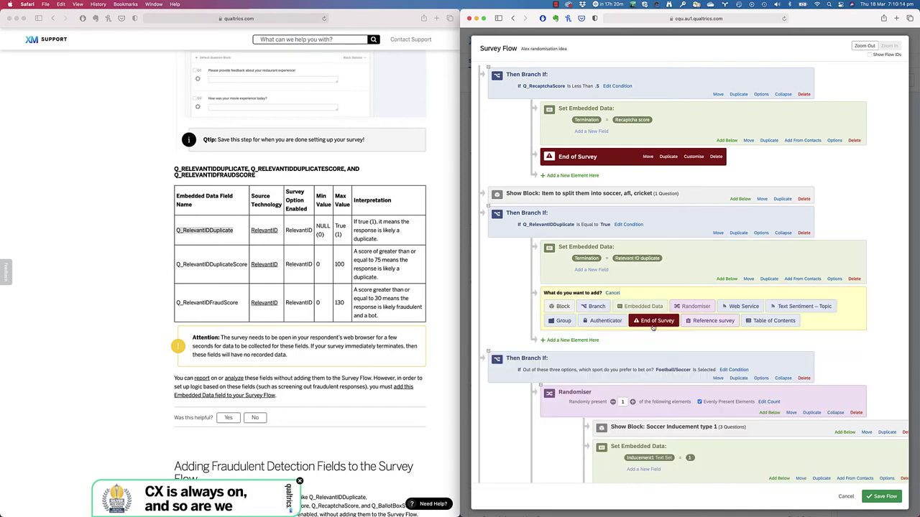
click(661, 329)
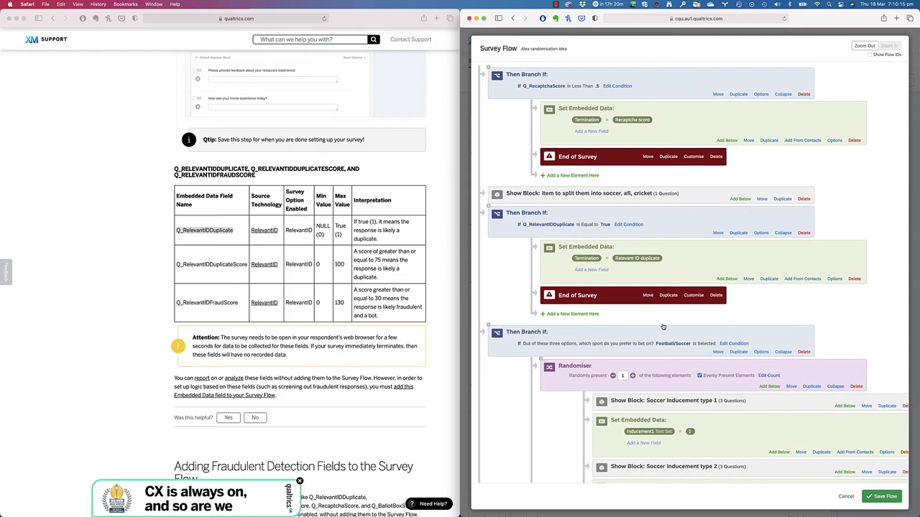
click(882, 497)
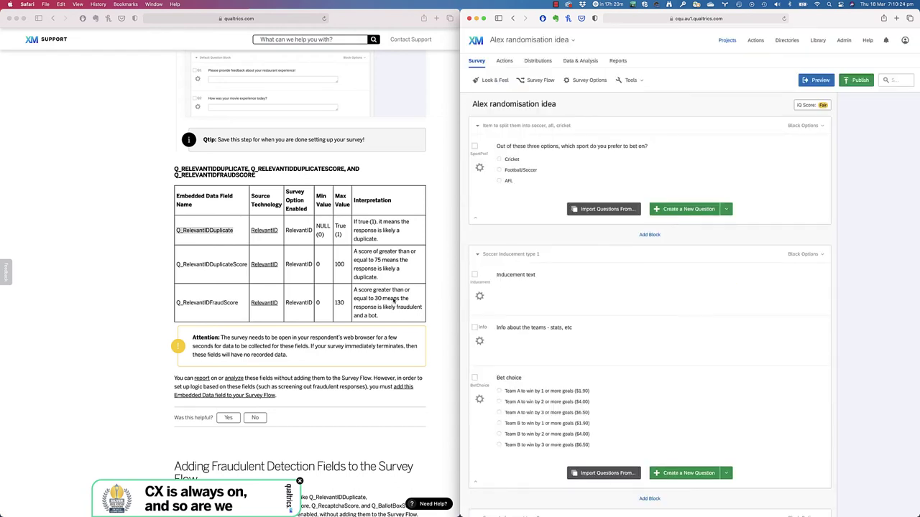
Open Survey Options to review the RelevantID, Bot Detection and ballot-box protection settings
click(594, 81)
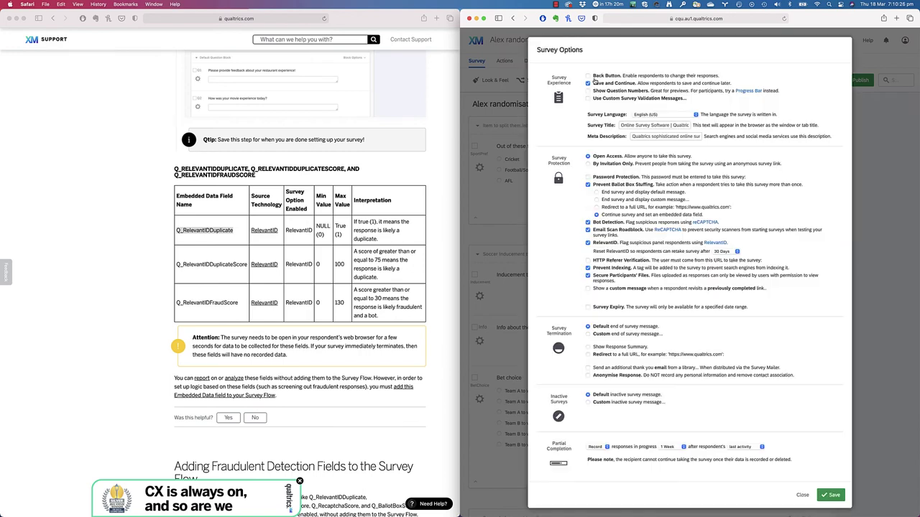